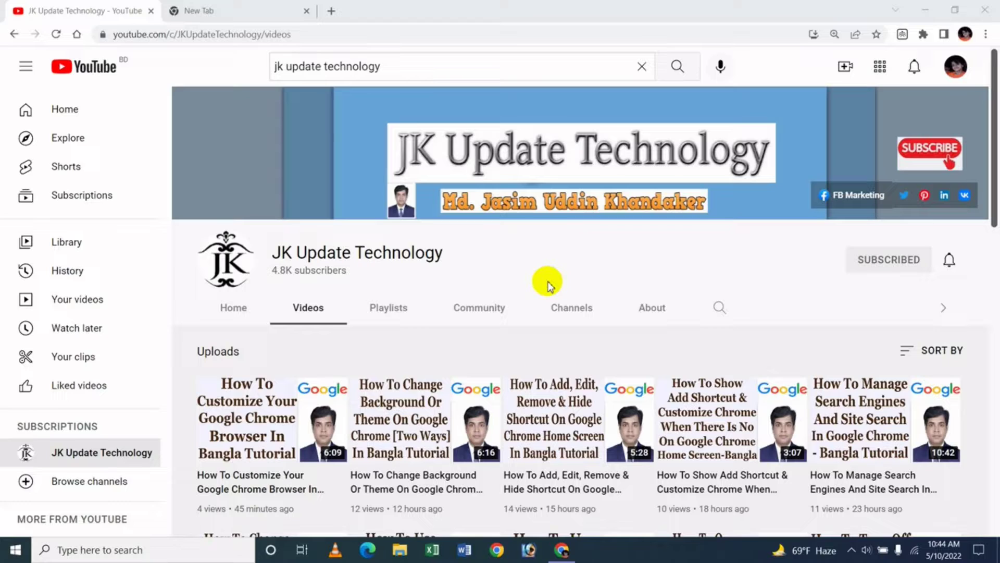
Open Chrome's advanced language settings and expand the list of preferred languages.
click(198, 10)
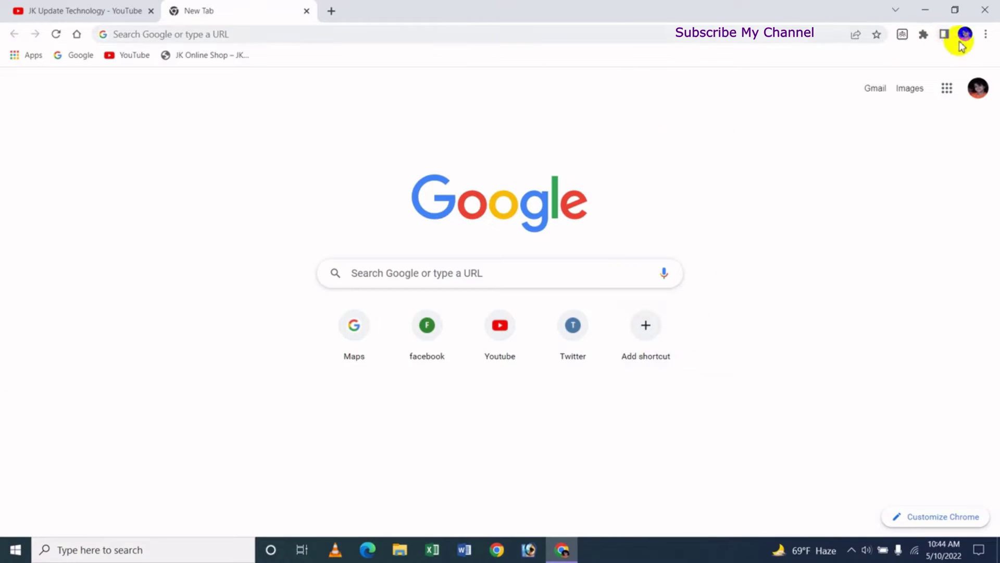
click(985, 36)
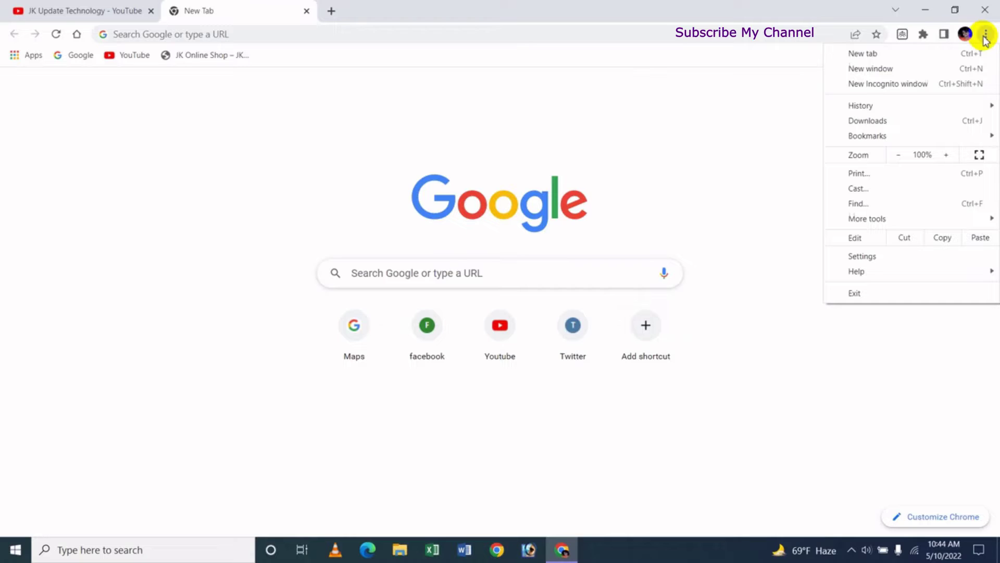
click(866, 255)
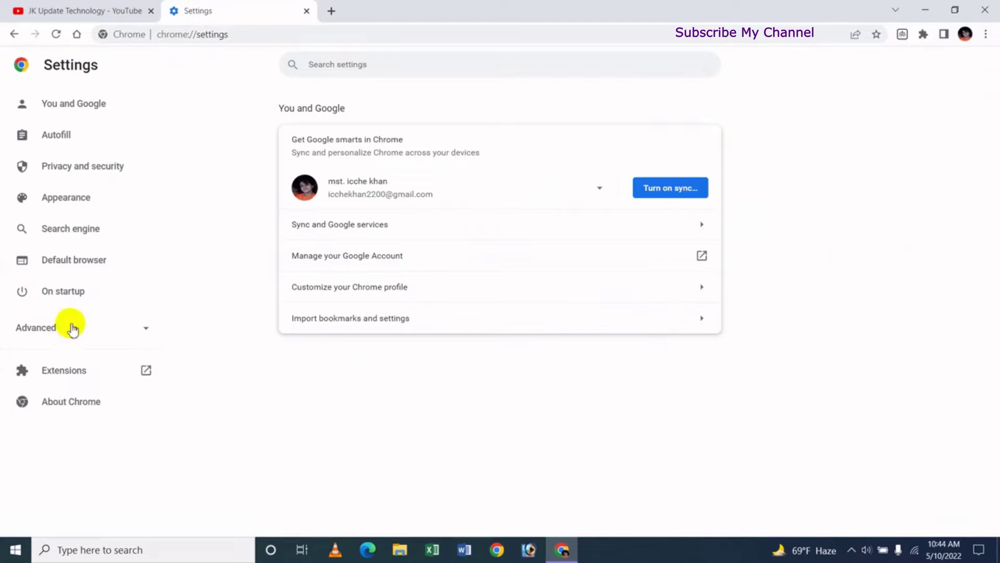
click(45, 333)
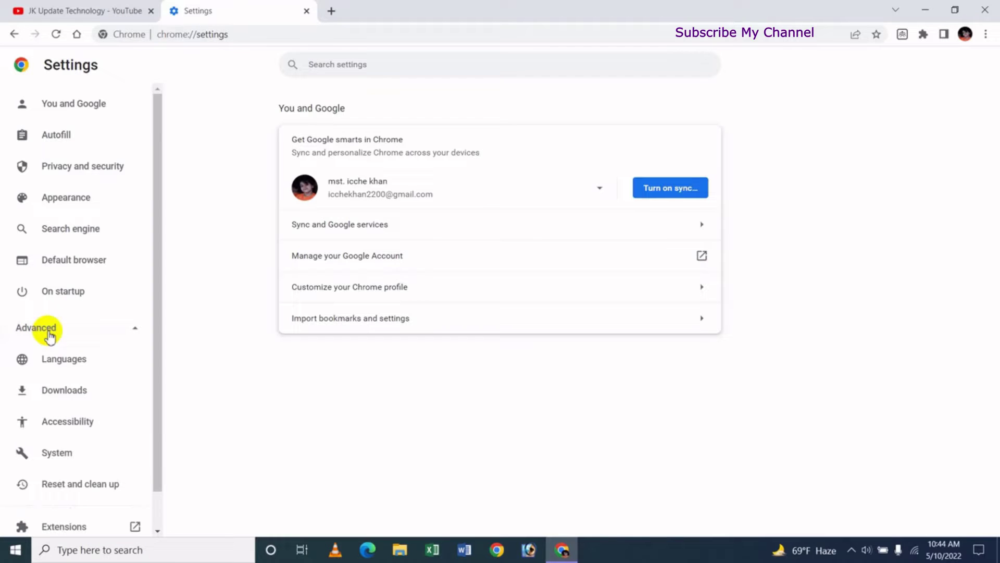
click(69, 357)
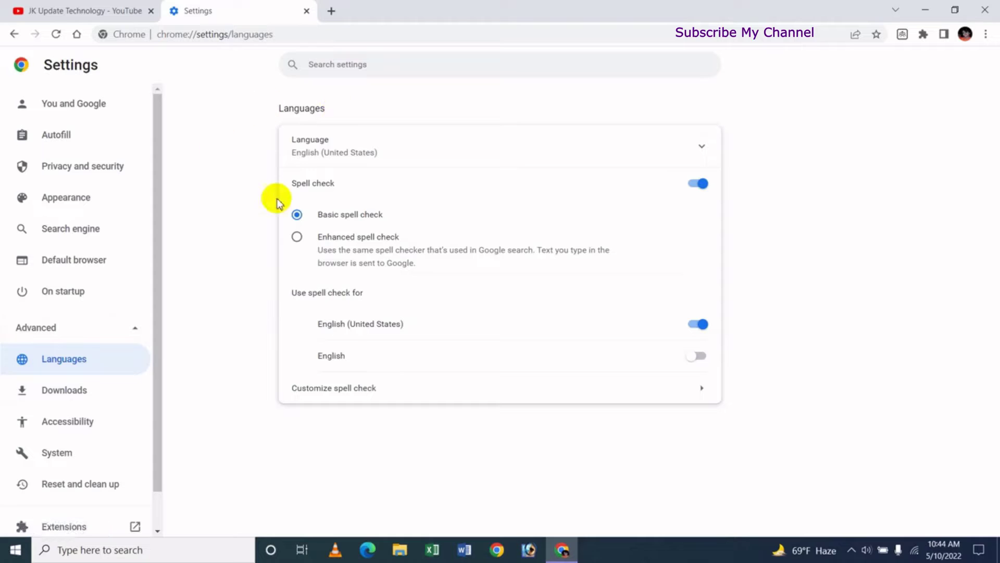
click(316, 153)
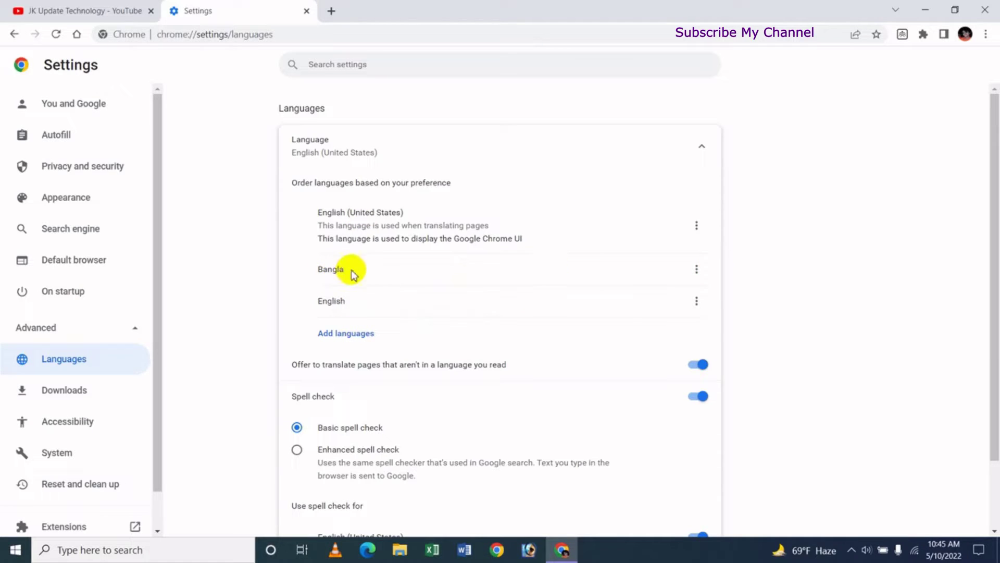
Display Google Chrome in Bangla, relaunching the browser and checking the interface on a new tab.
click(697, 269)
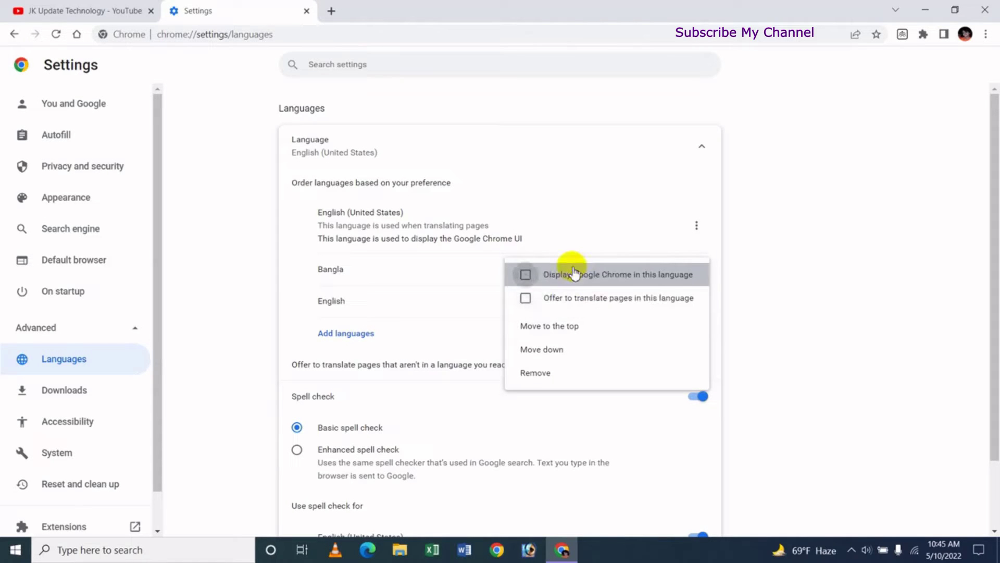
click(526, 274)
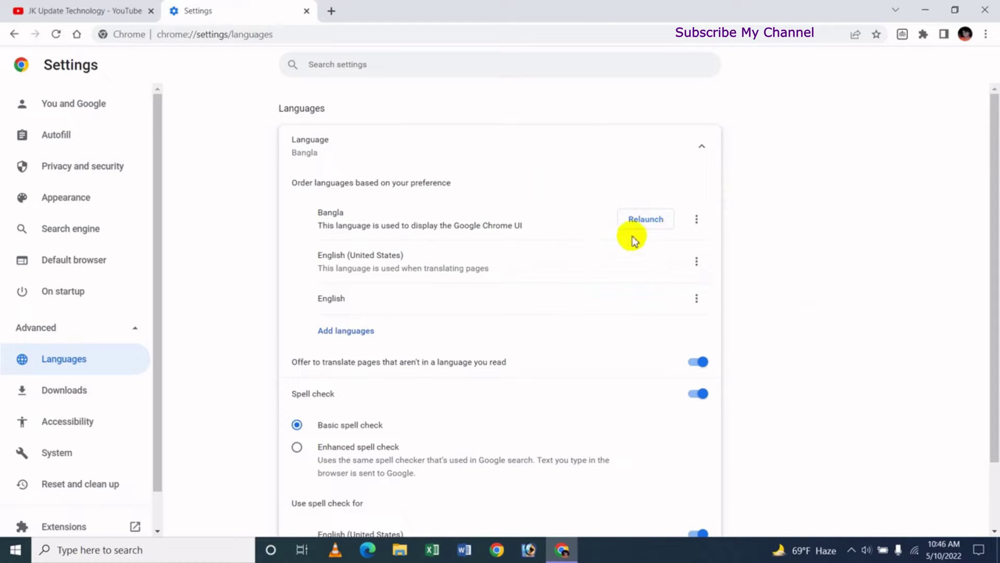
click(645, 220)
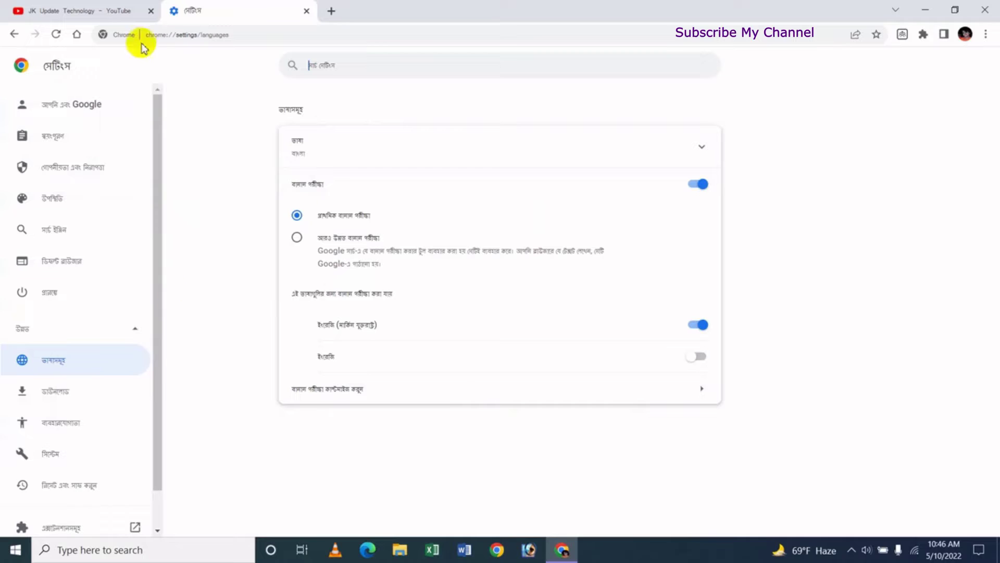
click(331, 11)
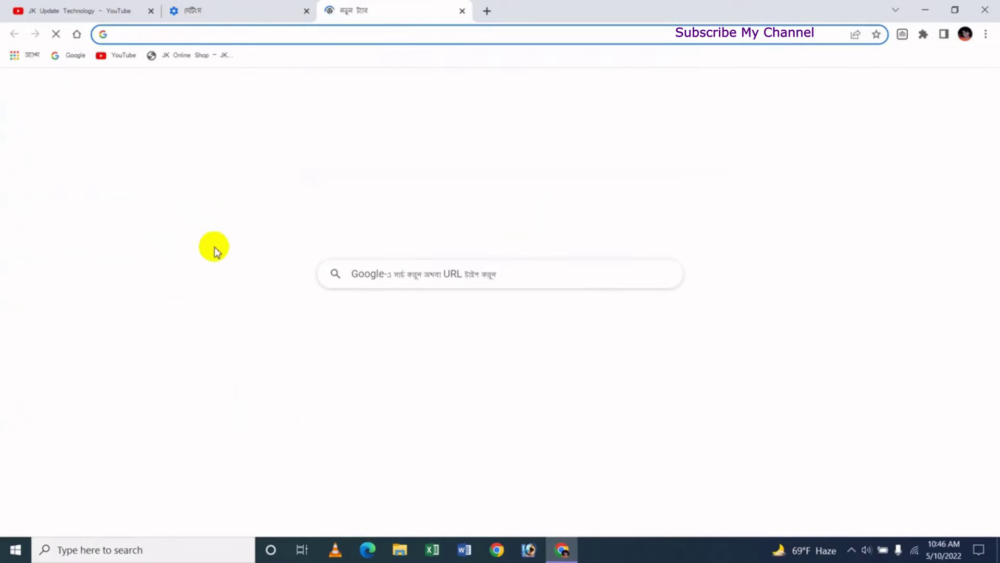
click(168, 186)
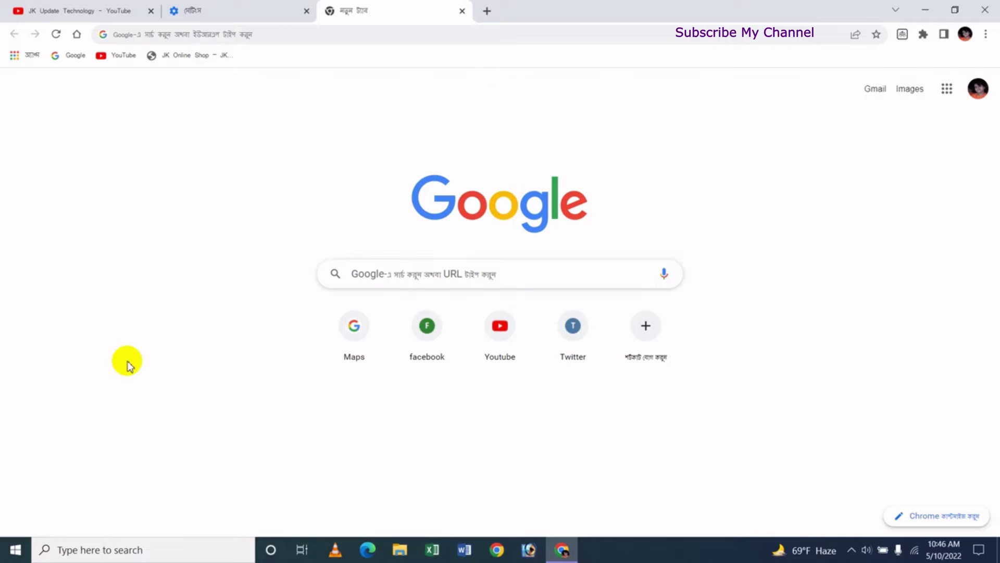
Return to the language settings, display Google Chrome in English and relaunch the browser.
click(219, 20)
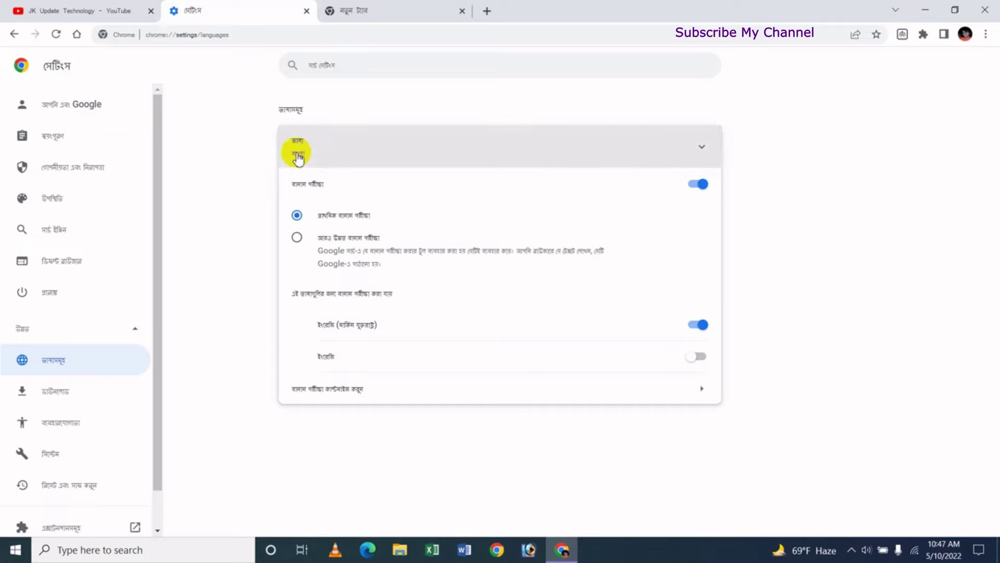
click(330, 149)
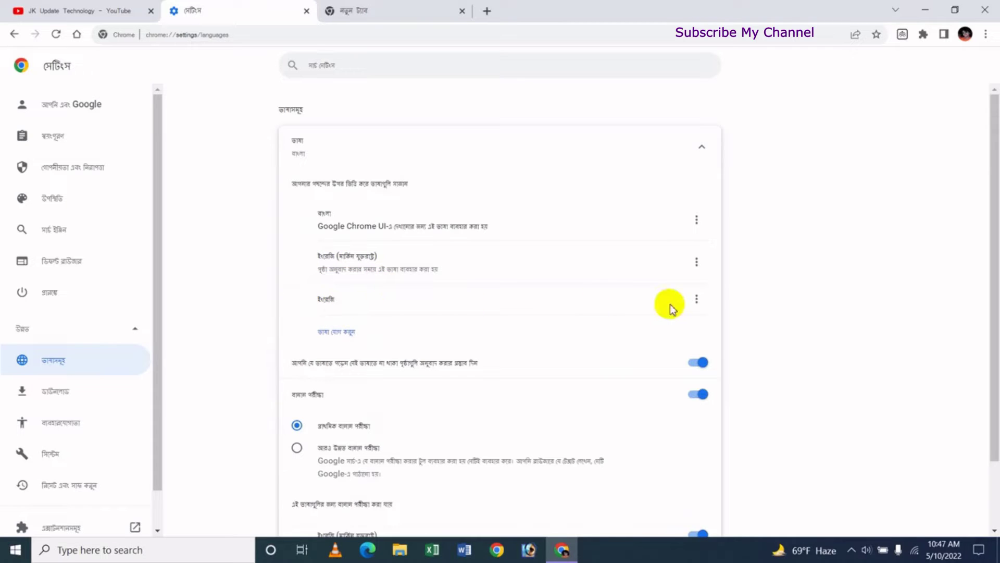
click(697, 301)
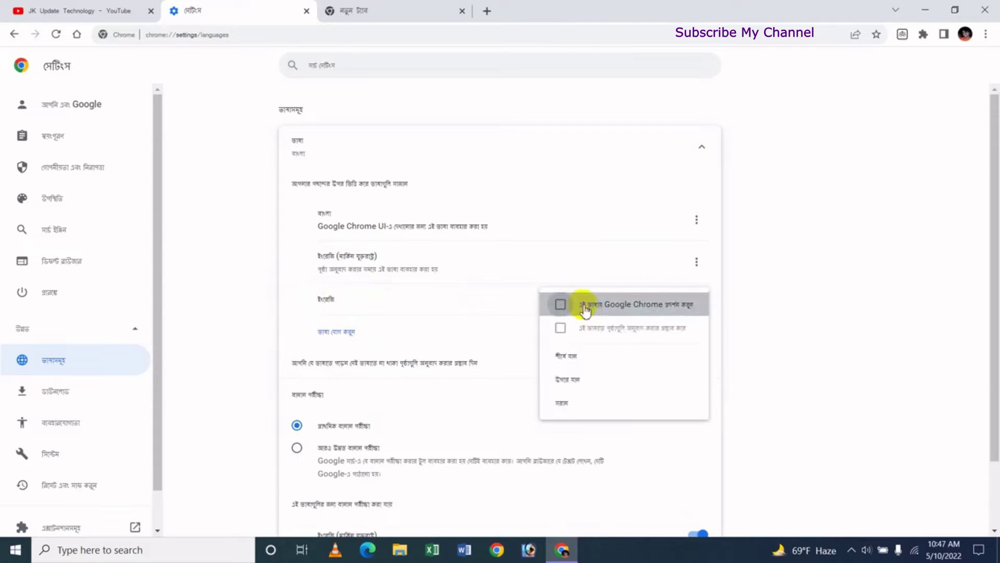
click(561, 303)
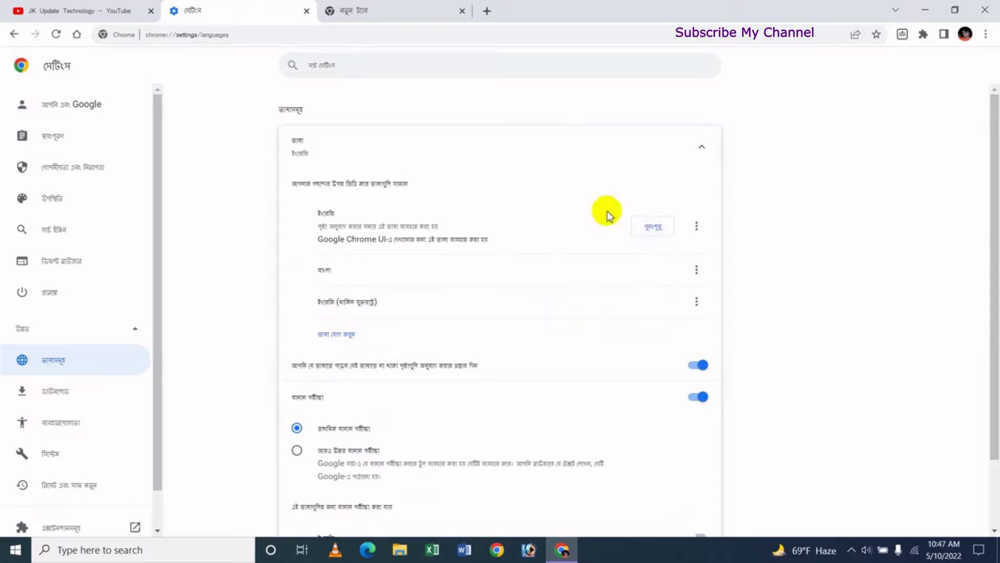
click(647, 234)
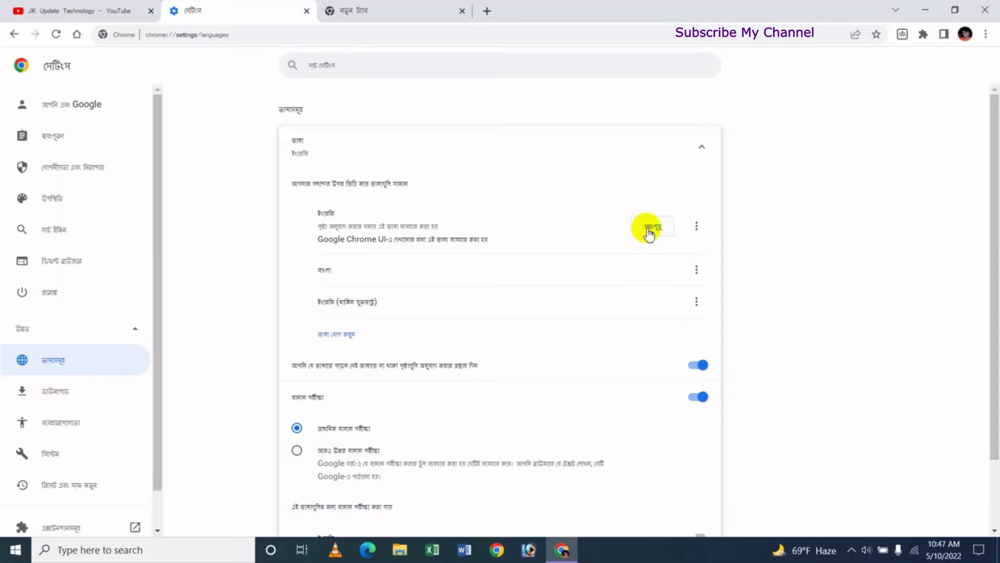
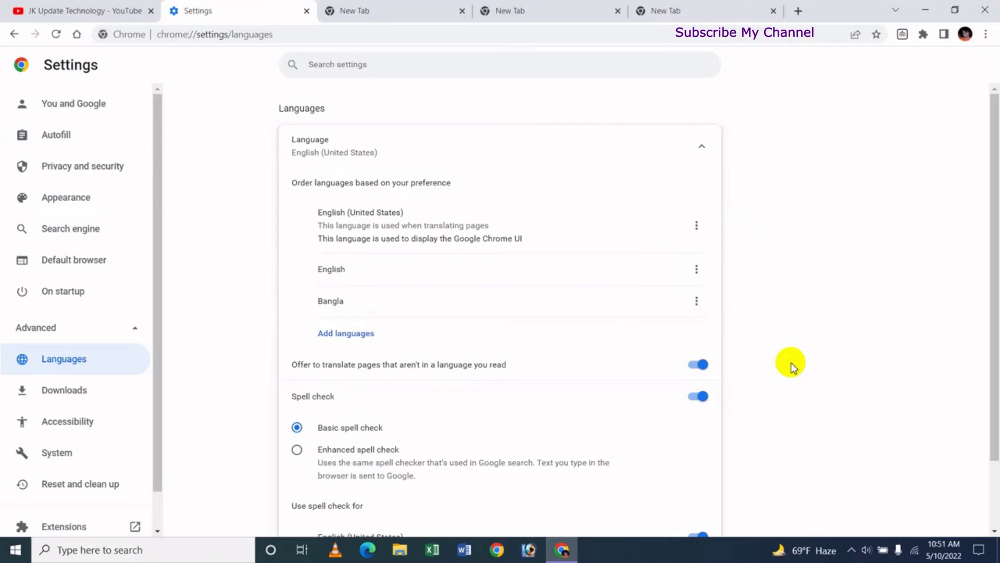
click(360, 336)
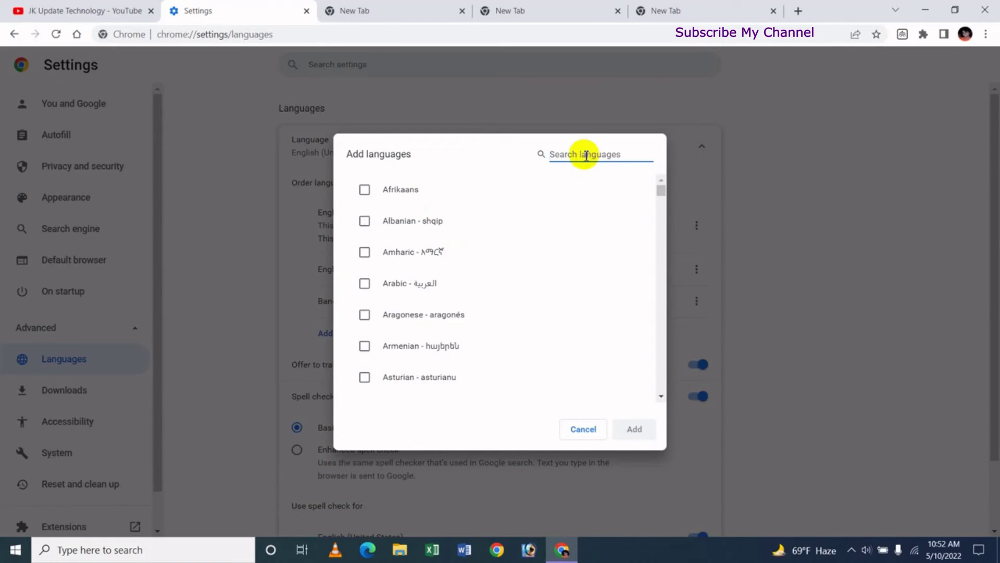
click(583, 431)
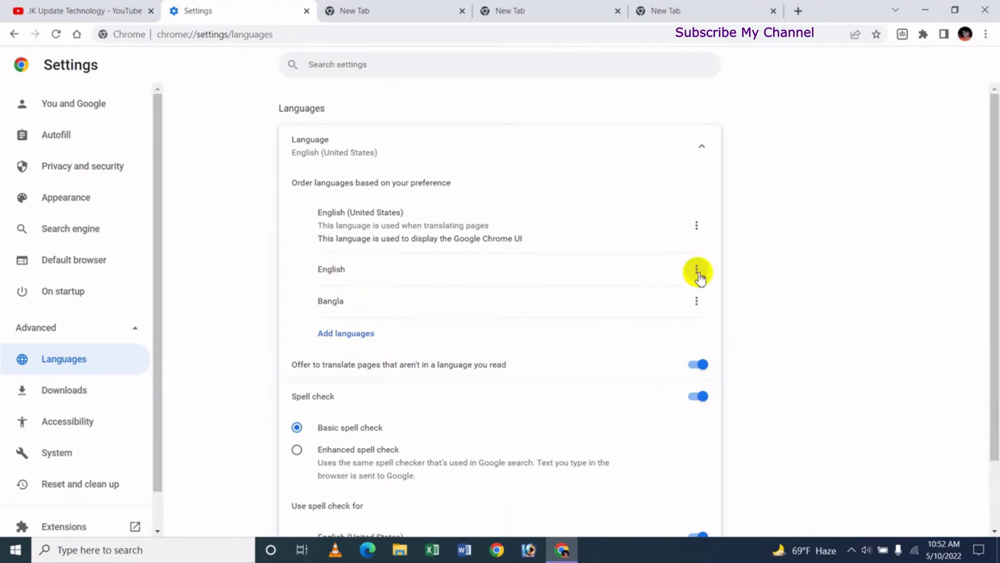
click(699, 278)
click(894, 321)
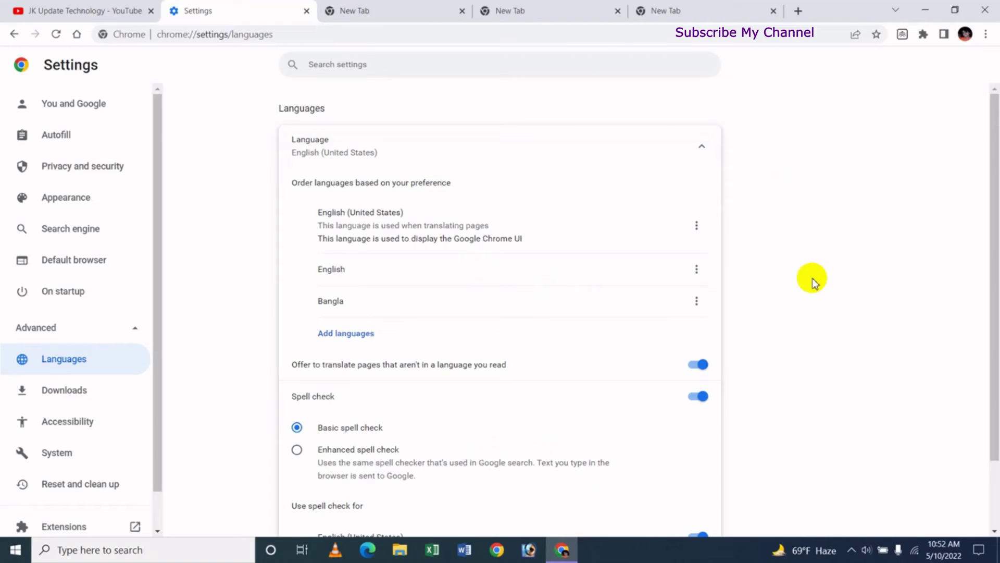
Close the Settings tab and two of the spare new tabs, keeping the YouTube tab and one new tab.
click(307, 10)
click(306, 11)
click(307, 11)
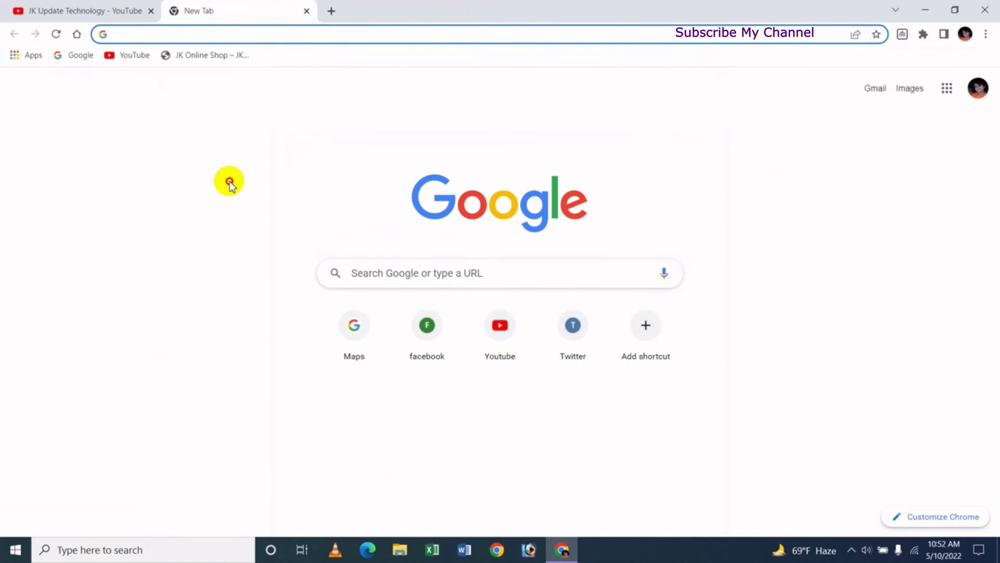
click(219, 193)
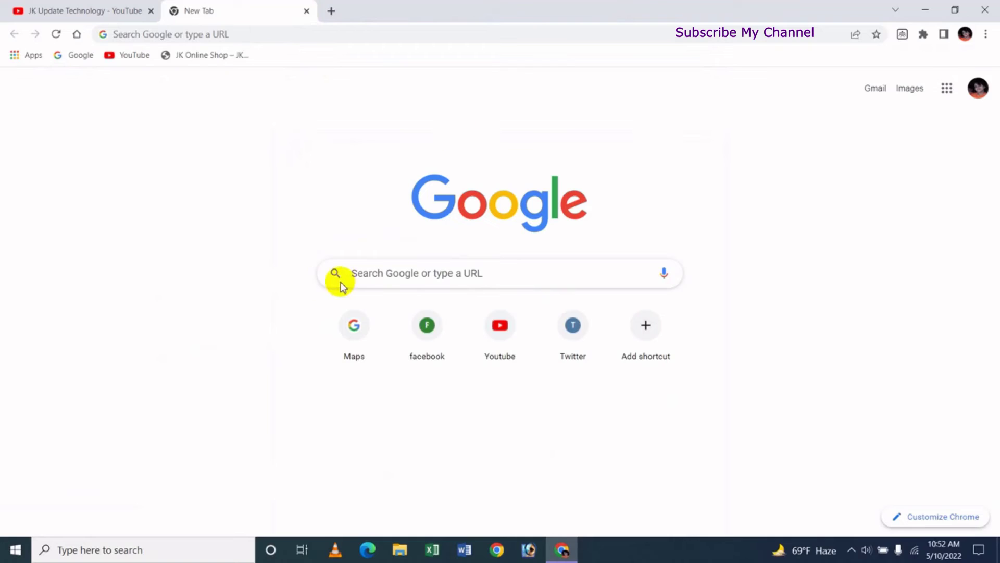
Search Google for "nice dog" and look over the results.
click(384, 263)
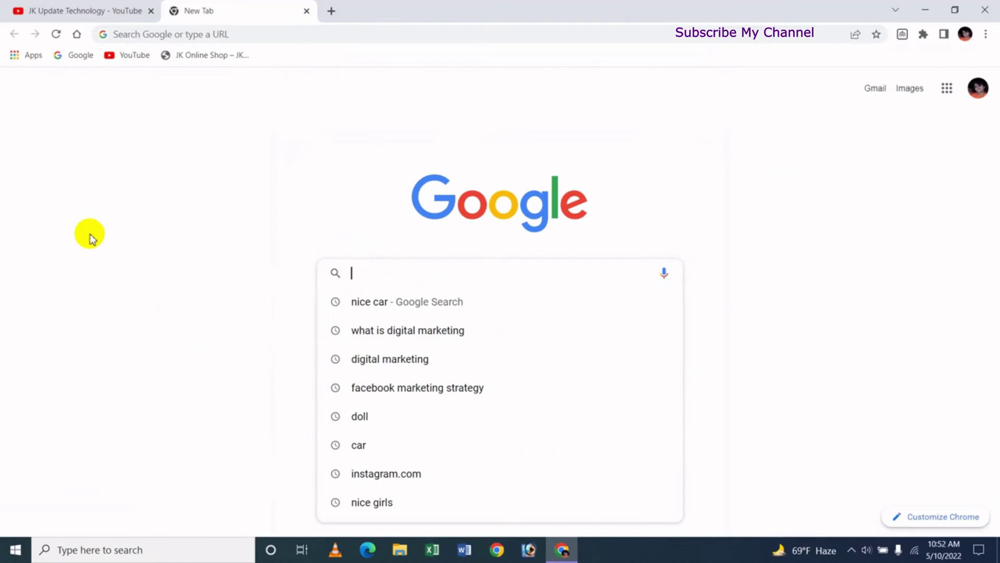
text(nice dog)
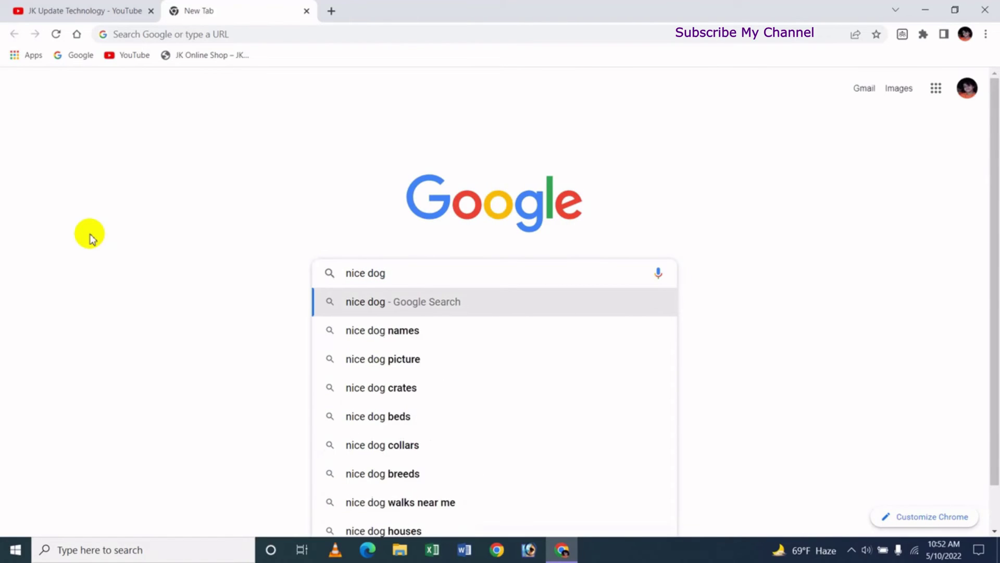
key(Return)
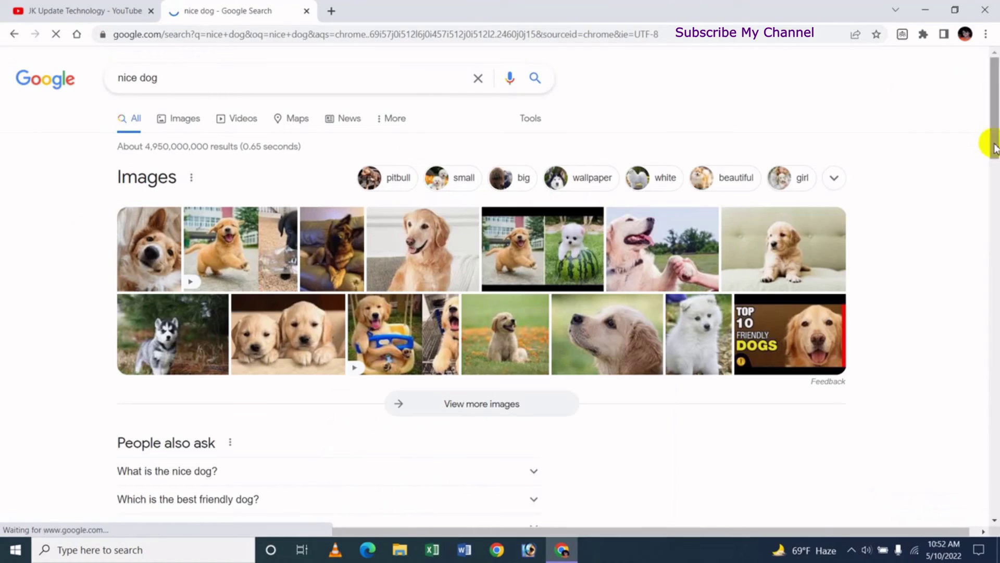
drag(989, 138, 987, 101)
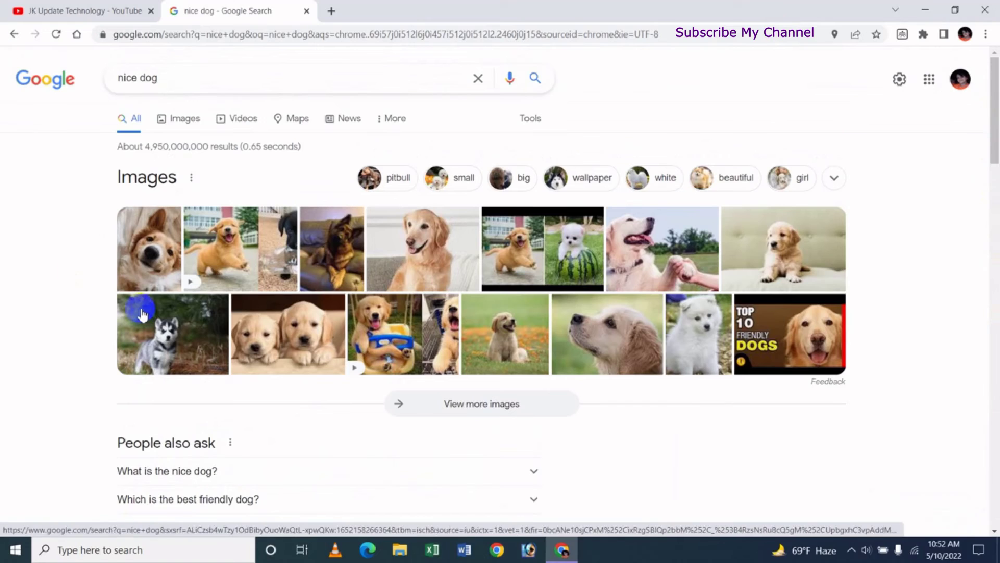
Open the Languages section of Google's Search Settings and expand the full list of product languages.
click(898, 81)
click(855, 104)
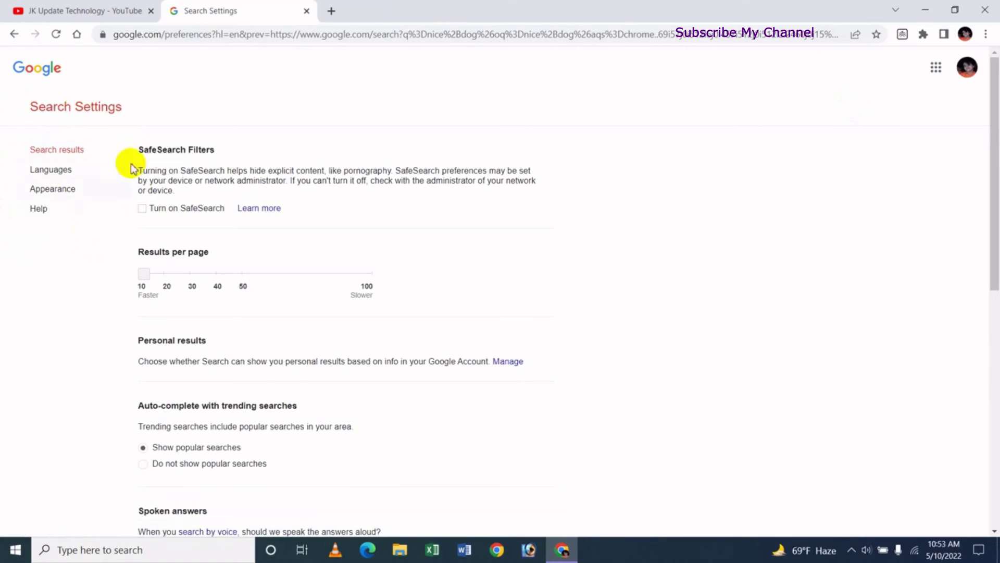
click(57, 177)
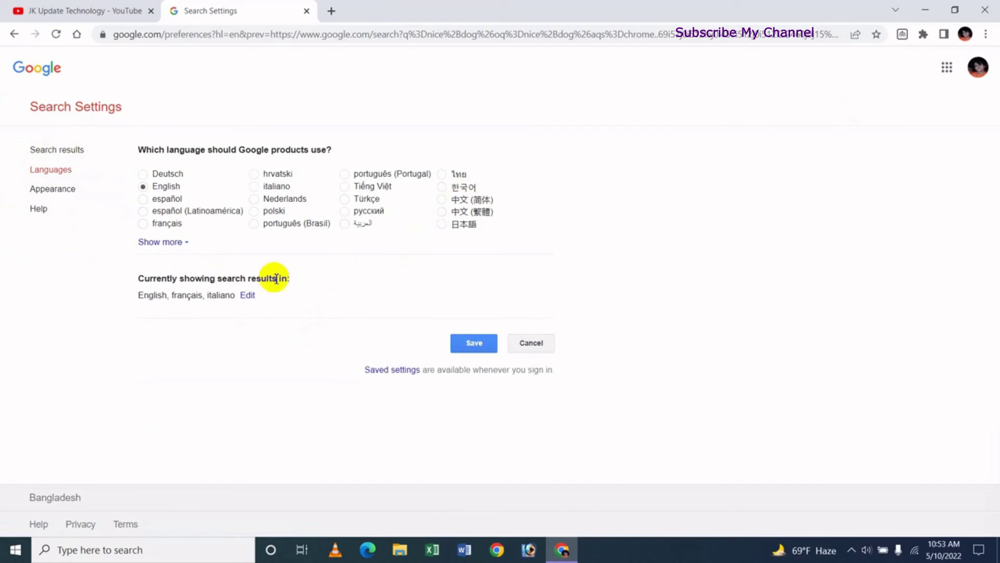
click(163, 243)
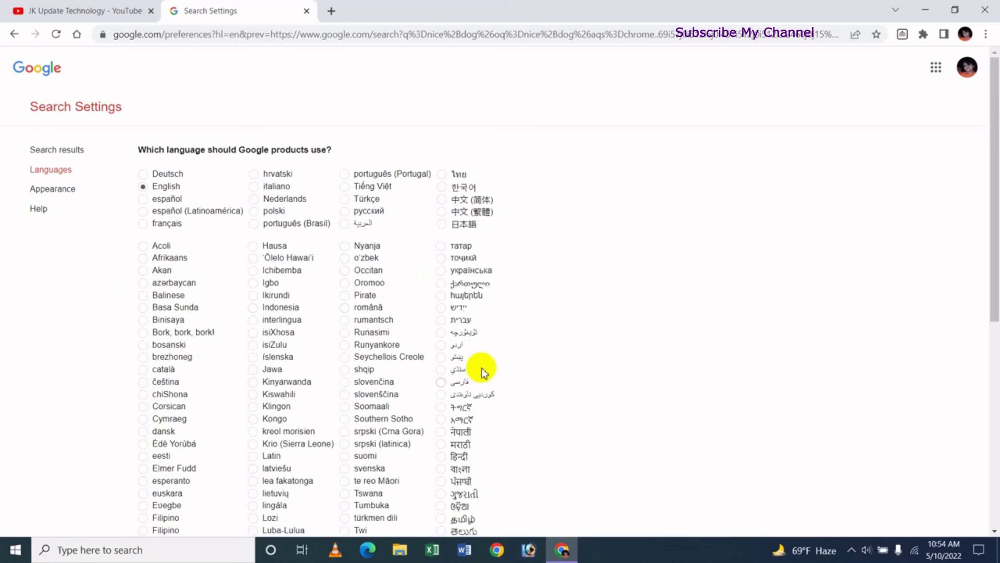
Set the Google products language to فارسی, save the preference and look through the updated "nice dog" results.
click(441, 382)
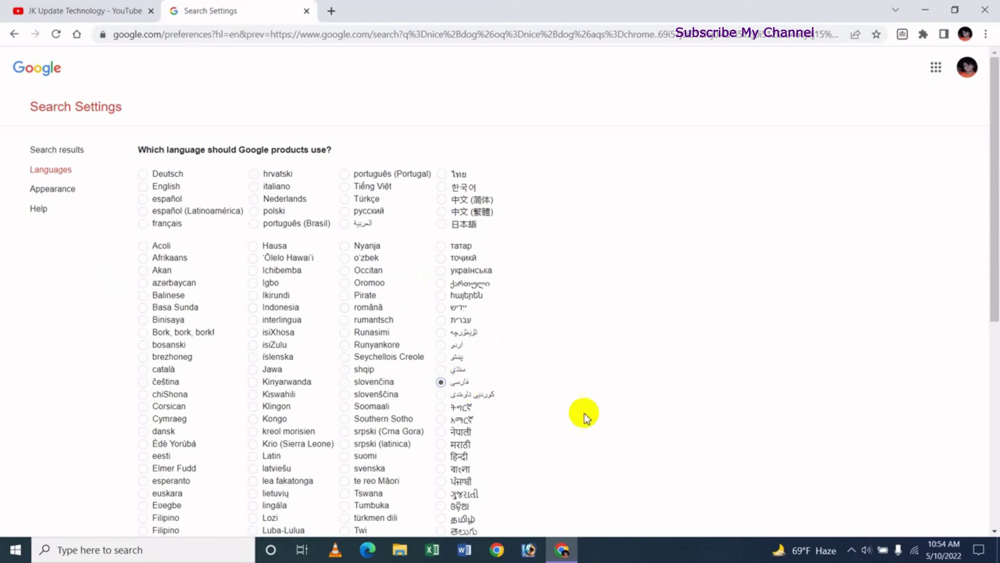
drag(995, 299, 993, 500)
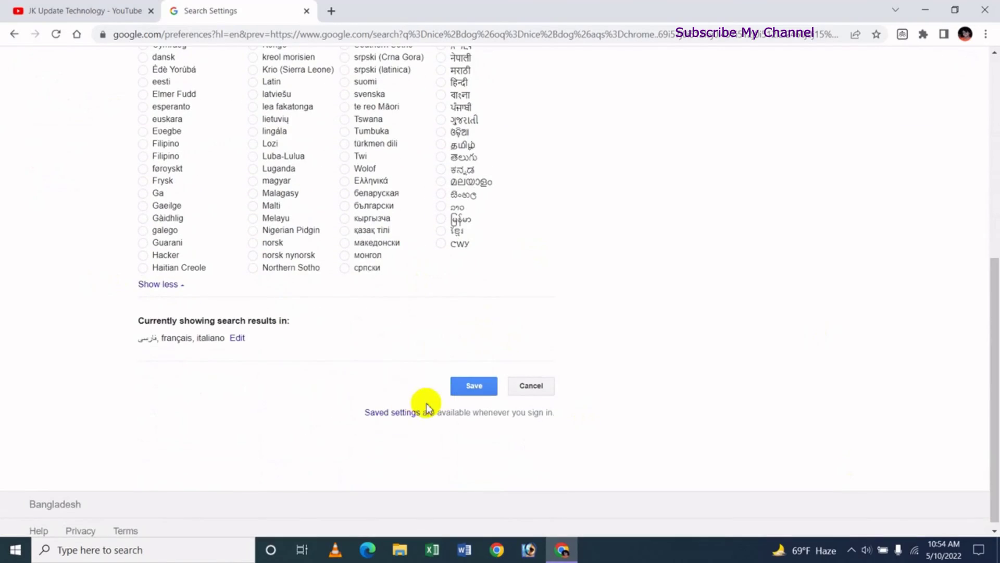
click(469, 385)
click(614, 109)
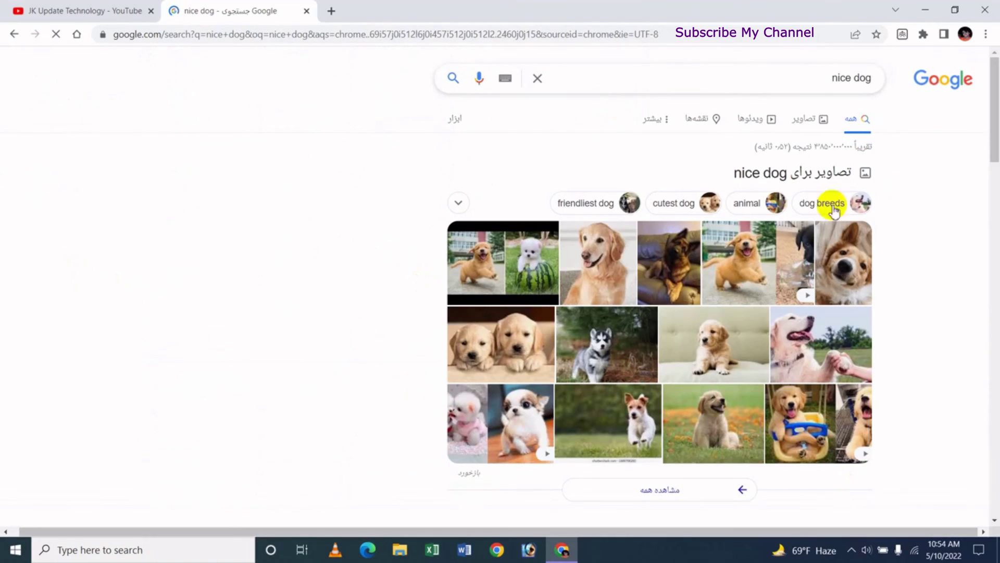
drag(992, 120, 993, 300)
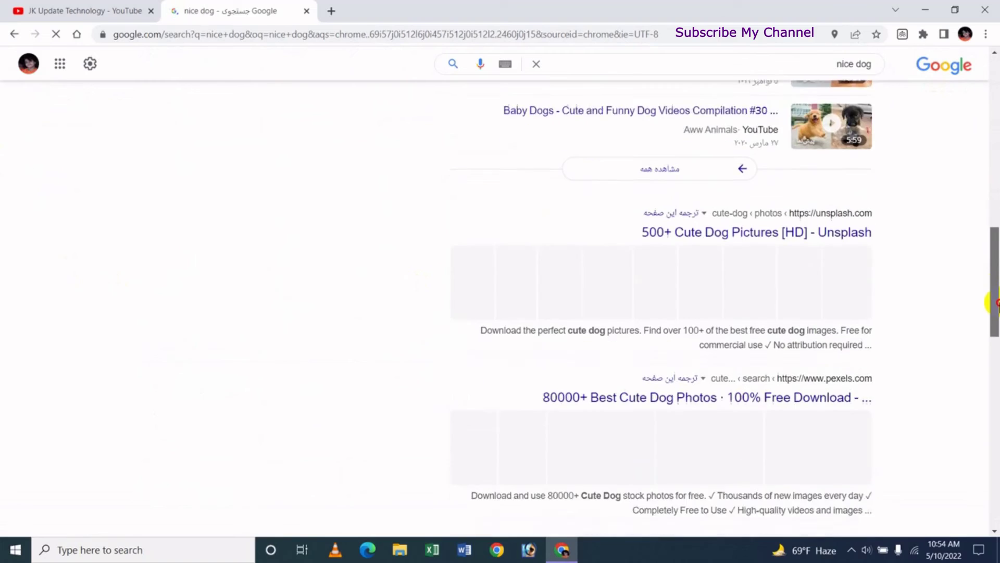
Search Google for "nice car" in a new tab and look through the results.
click(332, 11)
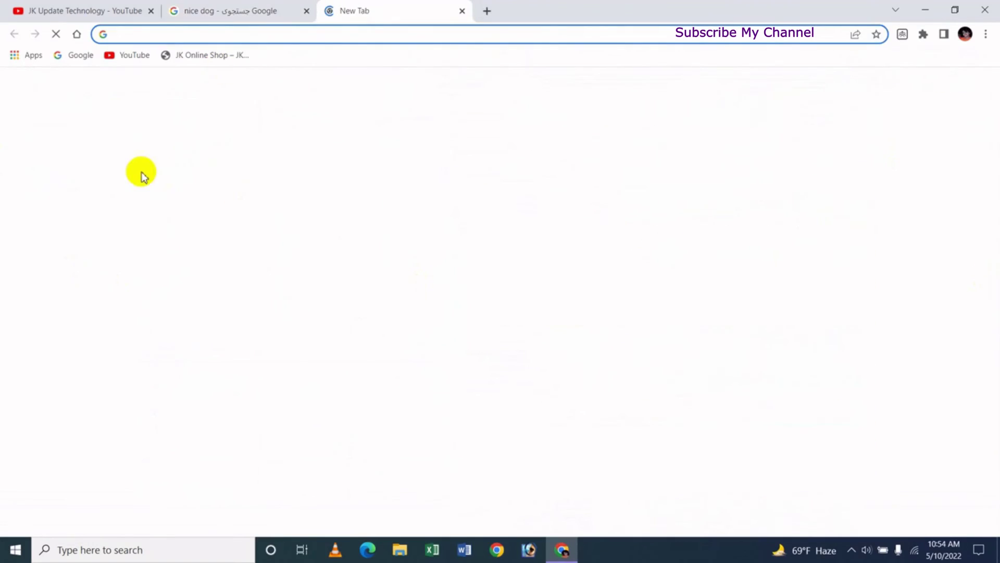
click(399, 271)
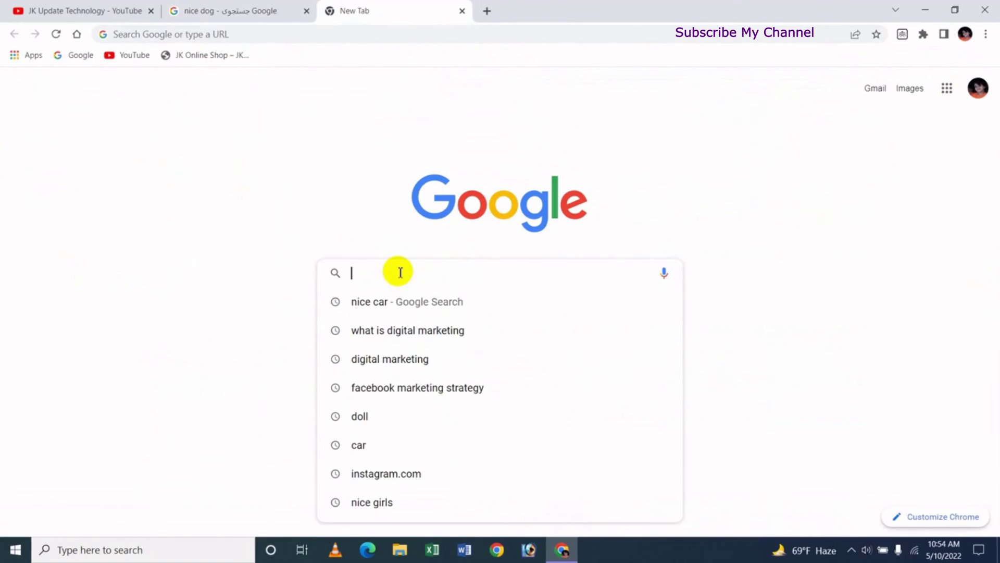
click(386, 308)
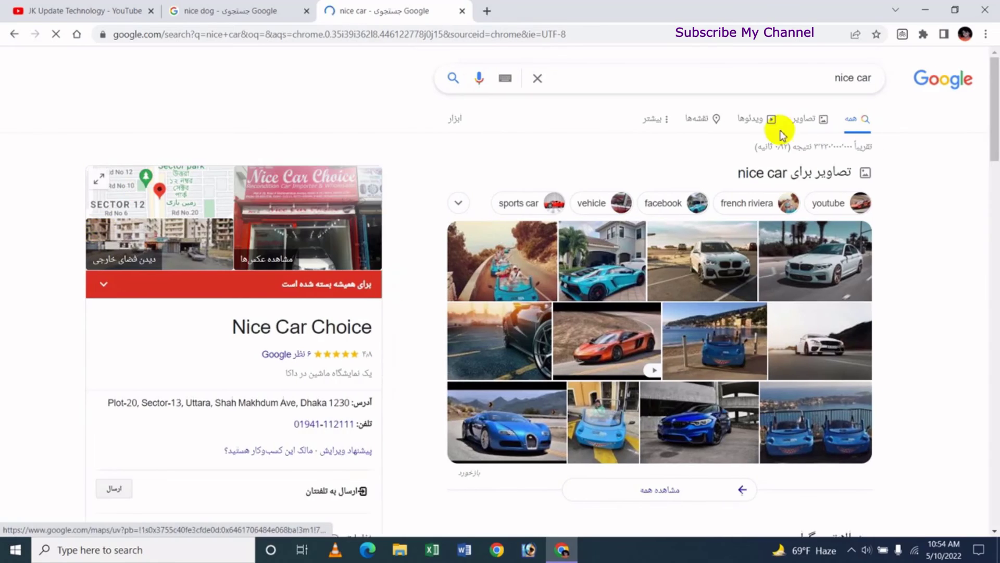
scroll(988, 211, down, 15)
drag(994, 274, 995, 156)
From the "nice dog" results, set the Google products language to Pirate, save the preference and look through the updated results.
click(229, 7)
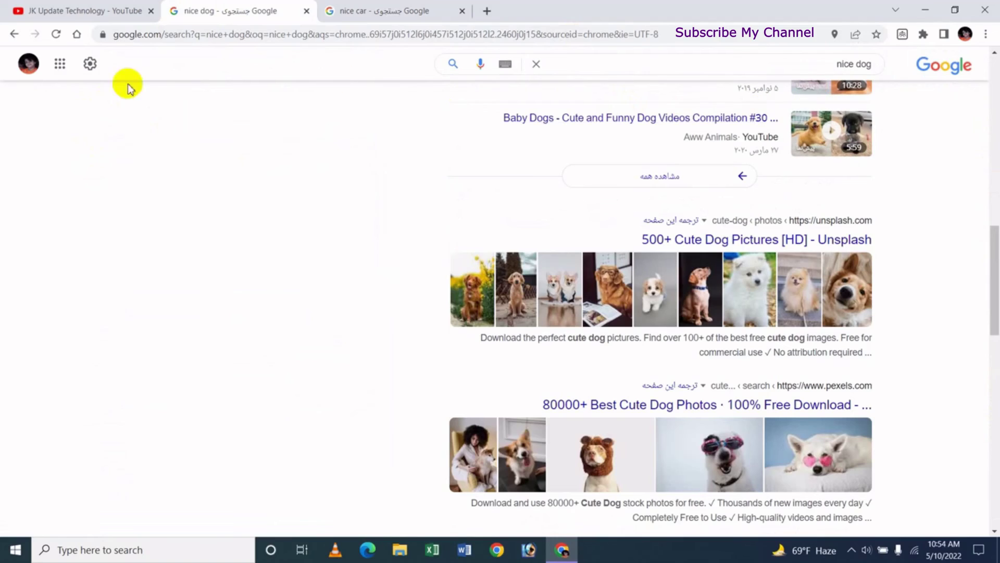
click(89, 64)
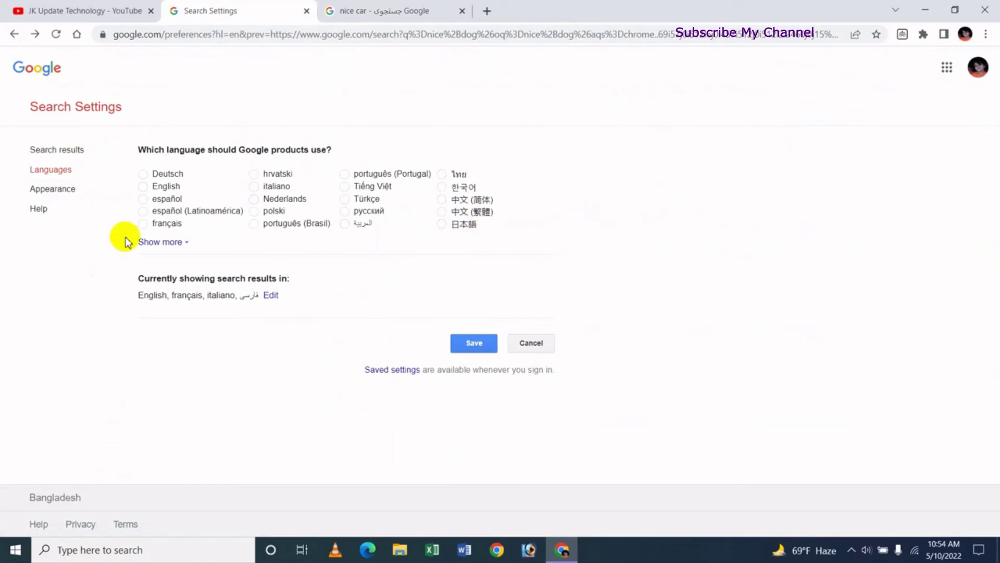
click(159, 243)
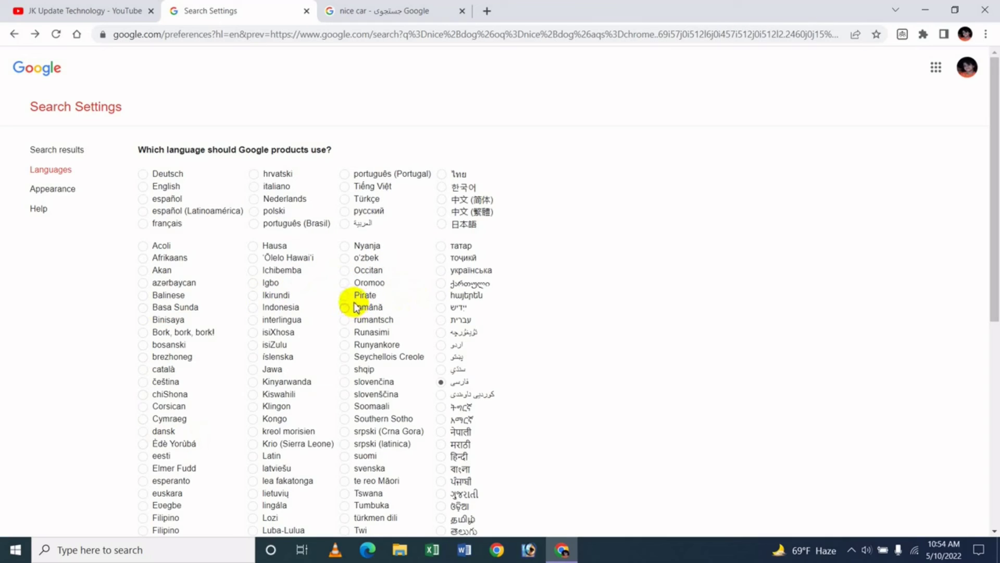
drag(991, 290, 992, 495)
click(475, 385)
click(615, 108)
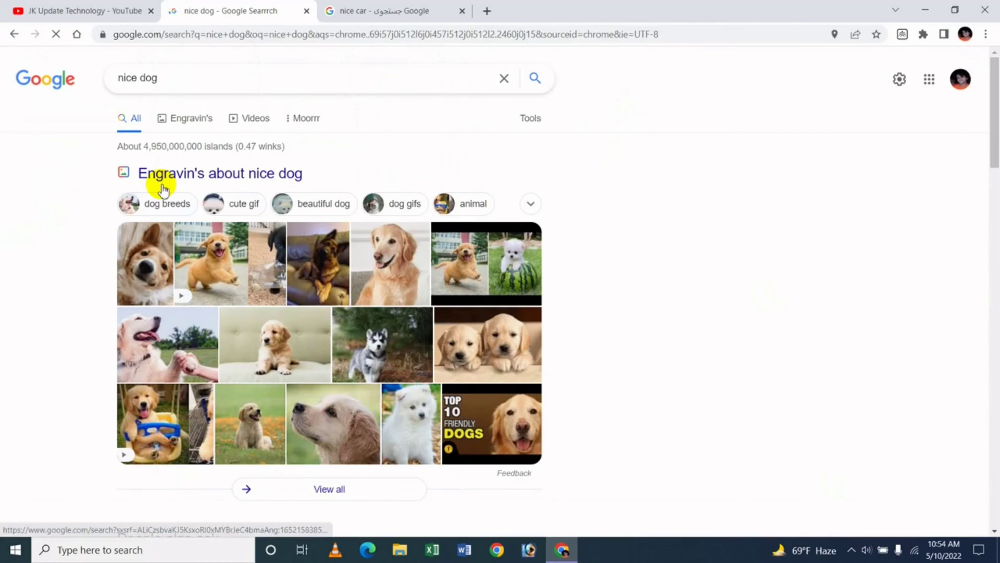
drag(993, 139, 992, 339)
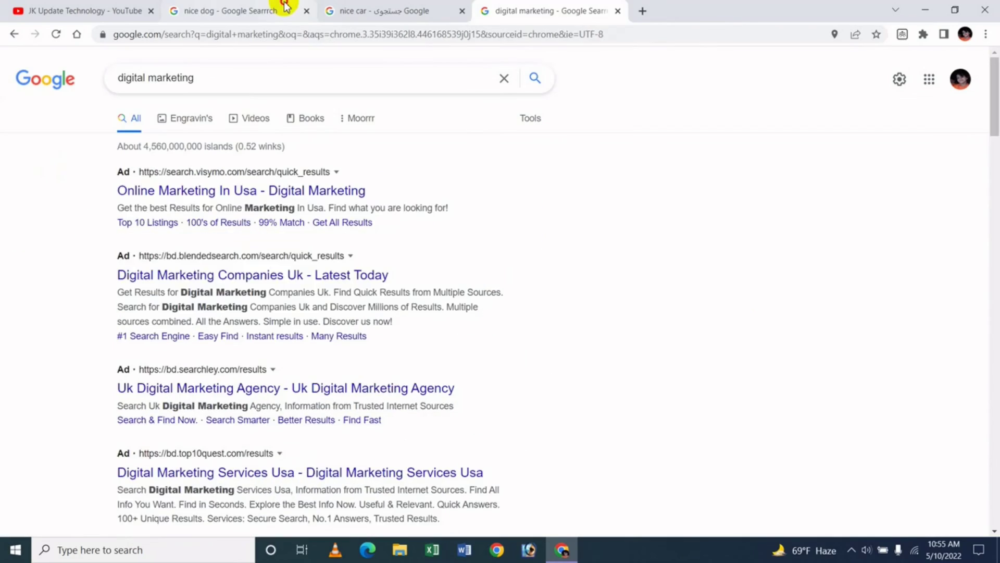
Return to the "nice dog" results, set the Google products language to English in Search Settings and save the preference.
click(286, 6)
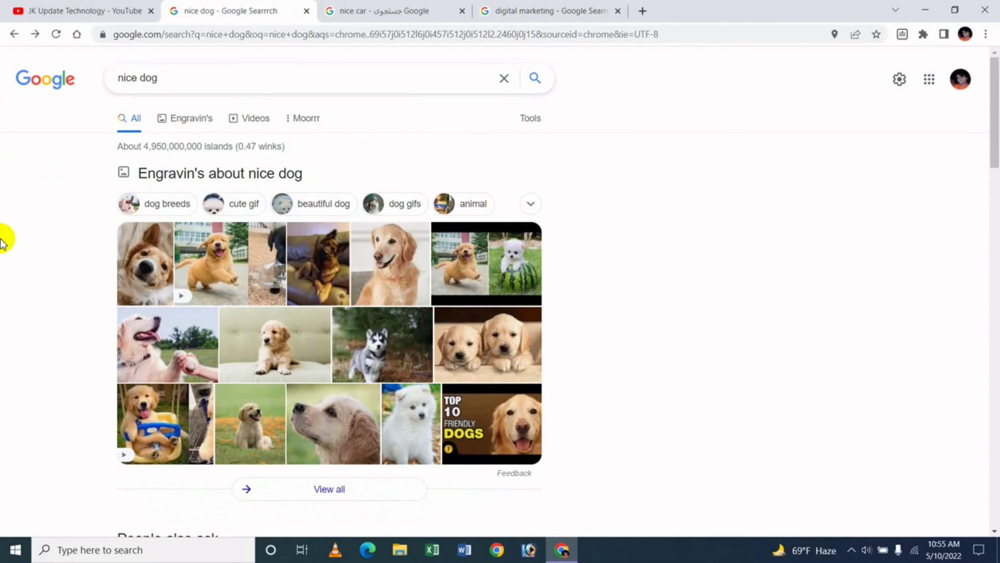
click(899, 79)
click(856, 116)
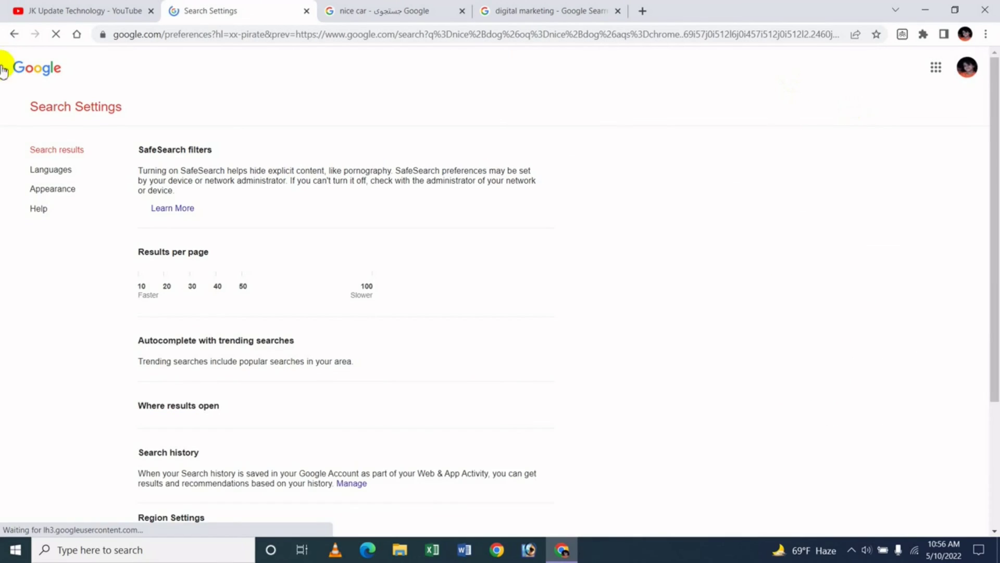
click(63, 168)
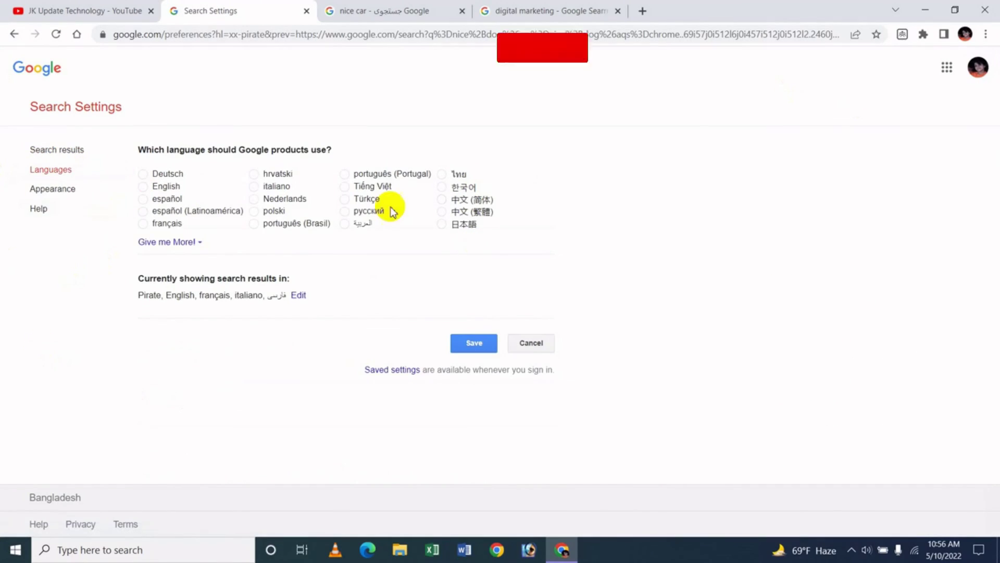
click(165, 241)
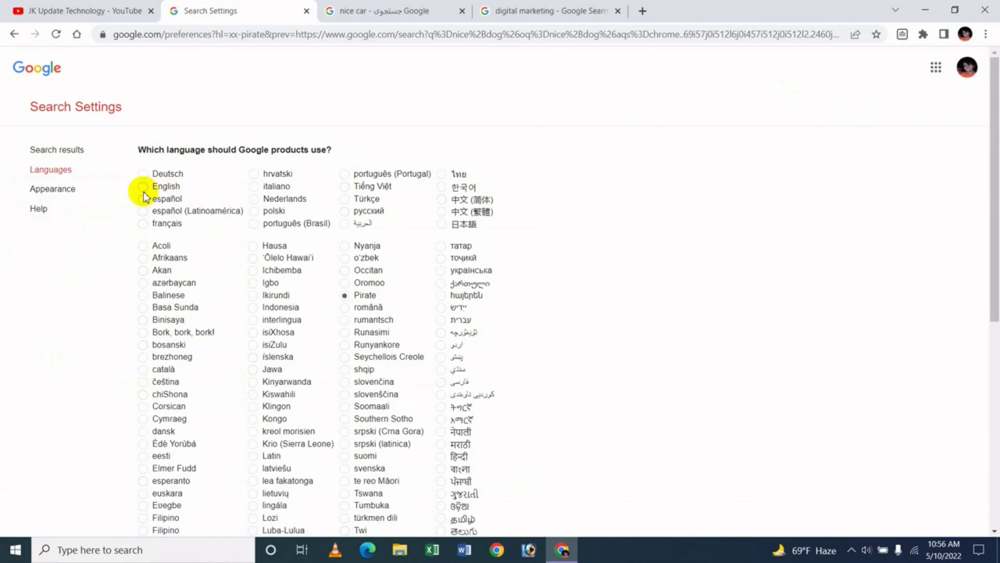
click(994, 440)
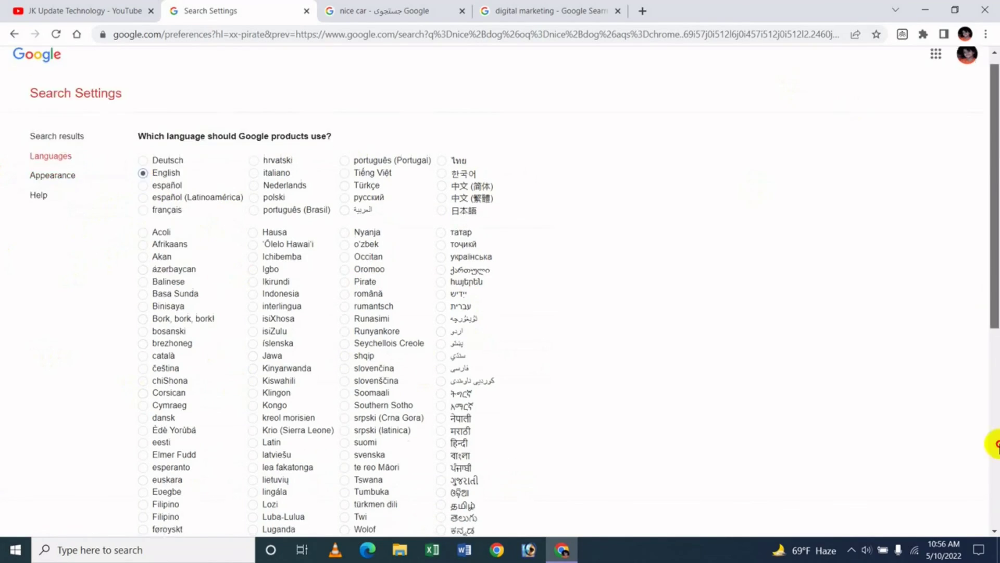
click(475, 381)
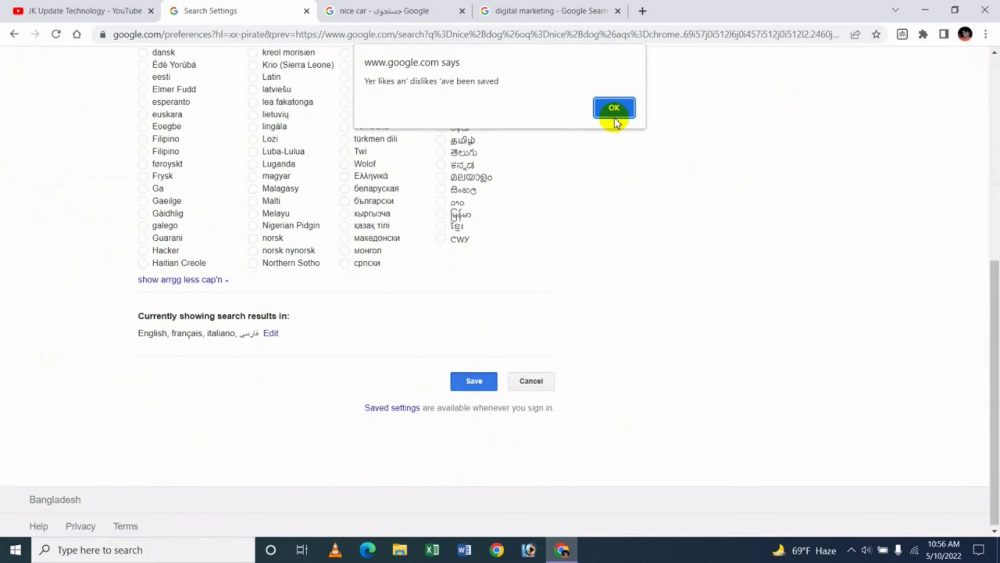
click(611, 111)
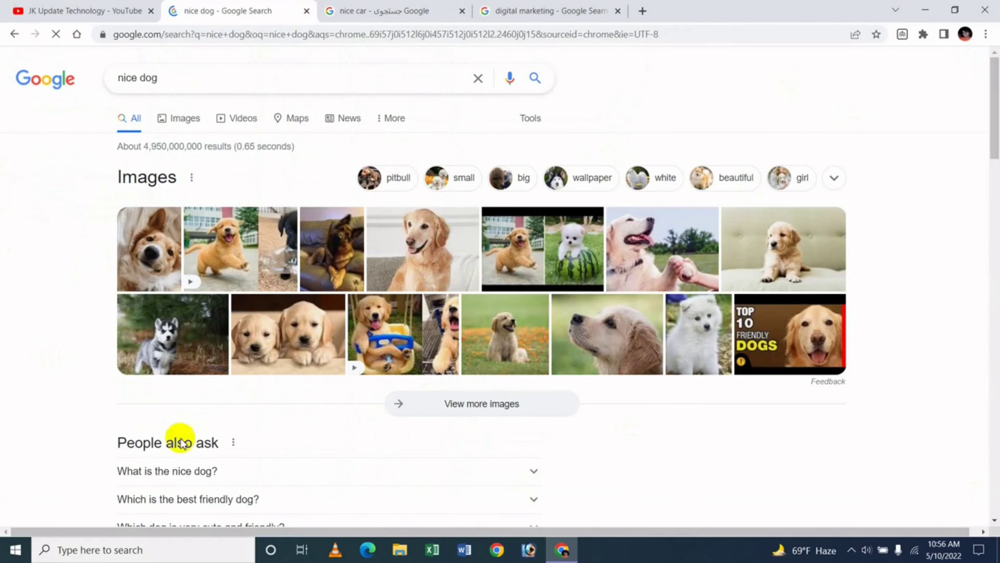
Open a new tab and switch to the JK Update Technology YouTube channel tab.
click(644, 11)
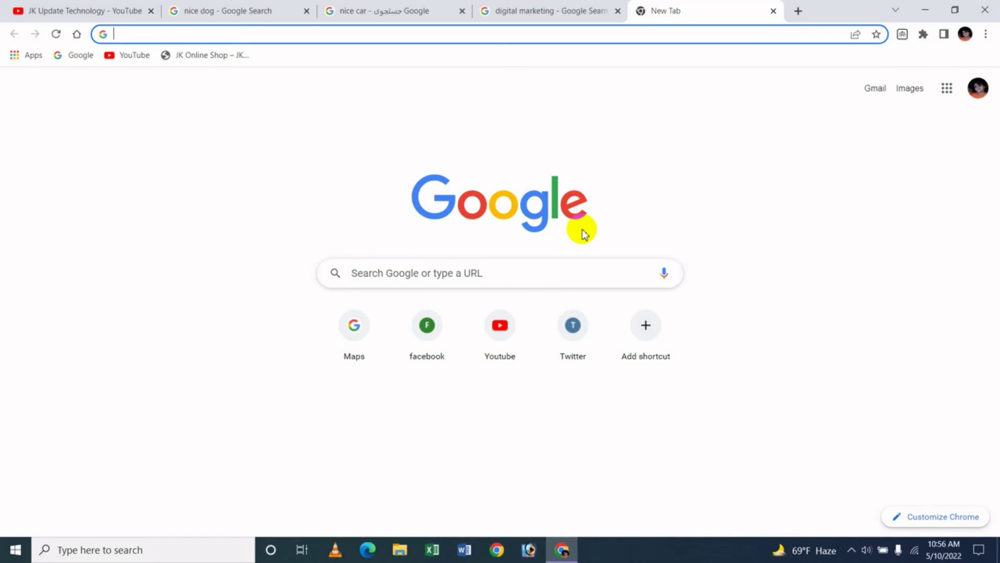
click(82, 11)
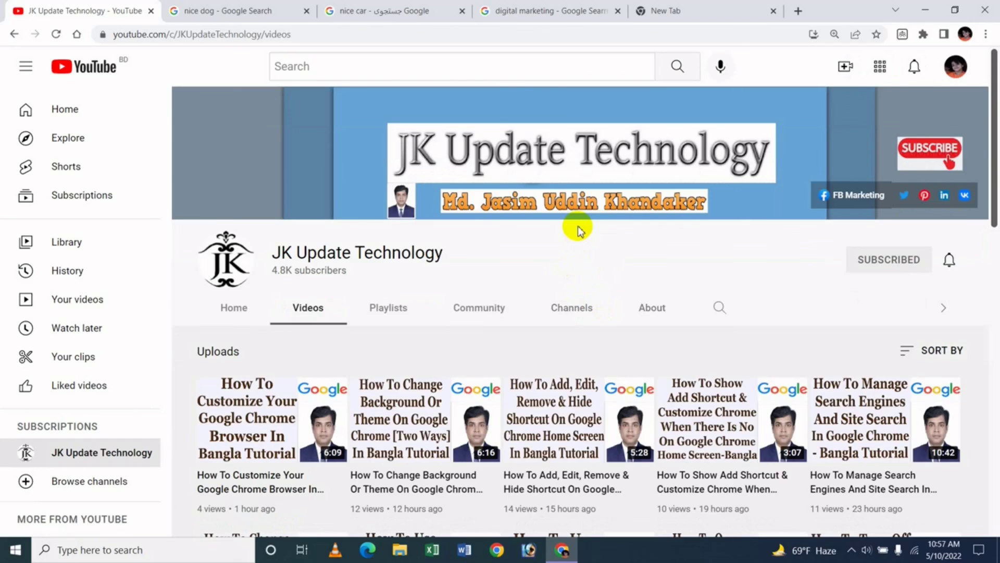